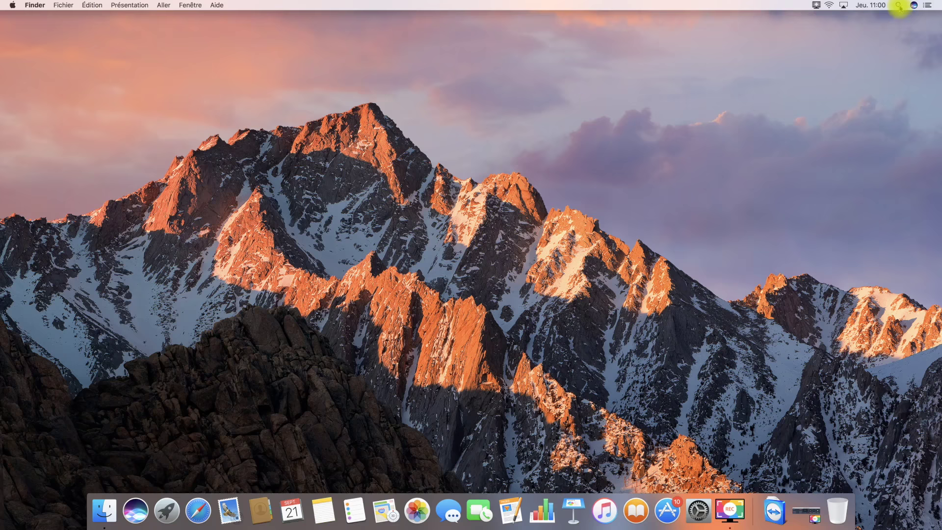
Step: Search Spotlight for "annee" and open the Annee_Contact_Albin file from the results
{"action": "left_click", "coordinate": [899, 5]}
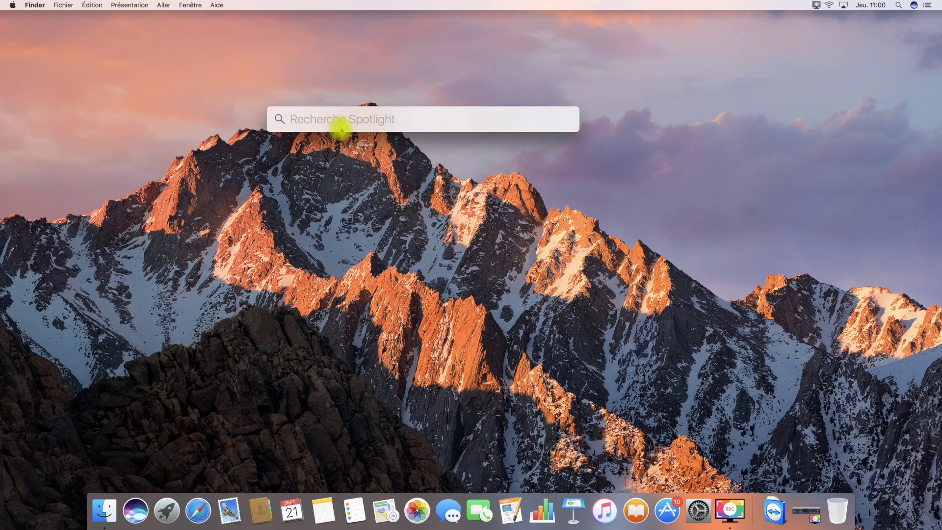
{"action": "type", "text": "annee"}
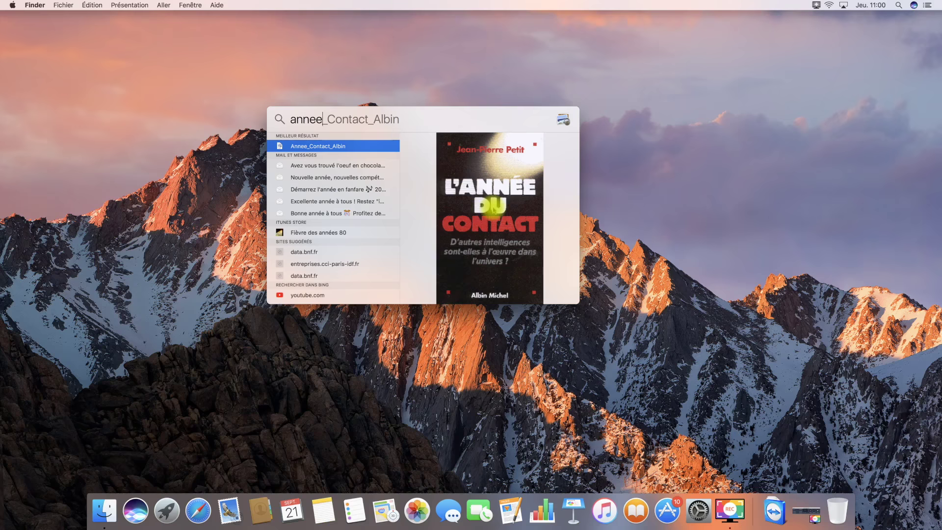
{"action": "double_click", "coordinate": [331, 147]}
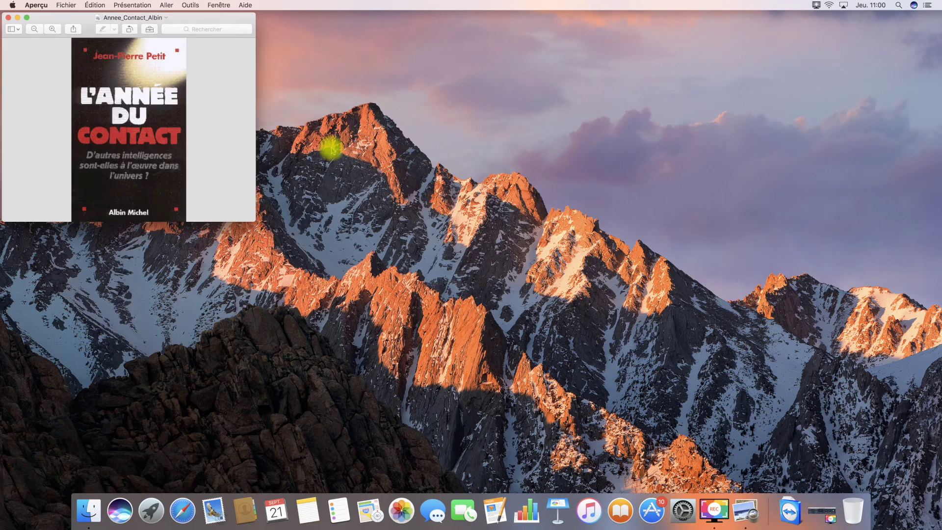
Step: Move the Annee_Contact_Albin window away from the screen corner and quit Aperçu
{"action": "left_click_drag", "start_coordinate": [92, 23], "coordinate": [295, 81]}
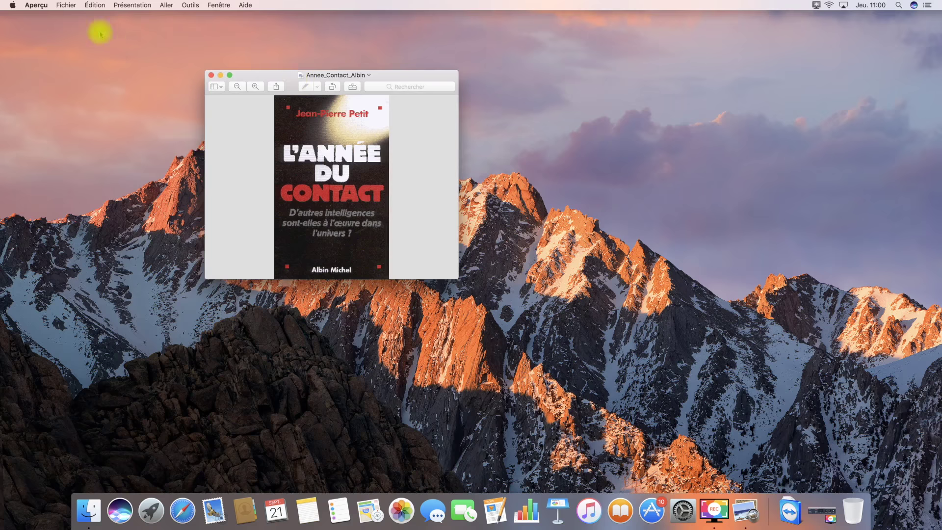
{"action": "left_click", "coordinate": [36, 5]}
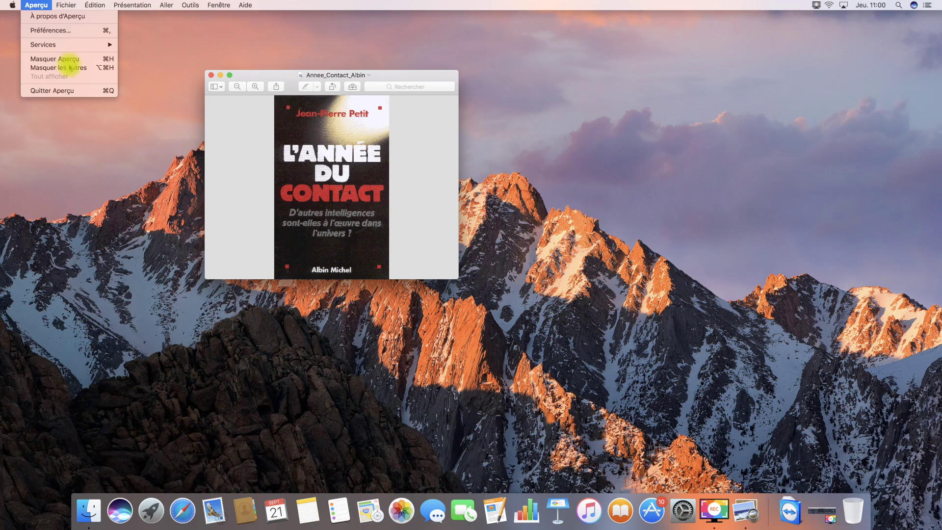
{"action": "left_click", "coordinate": [53, 90]}
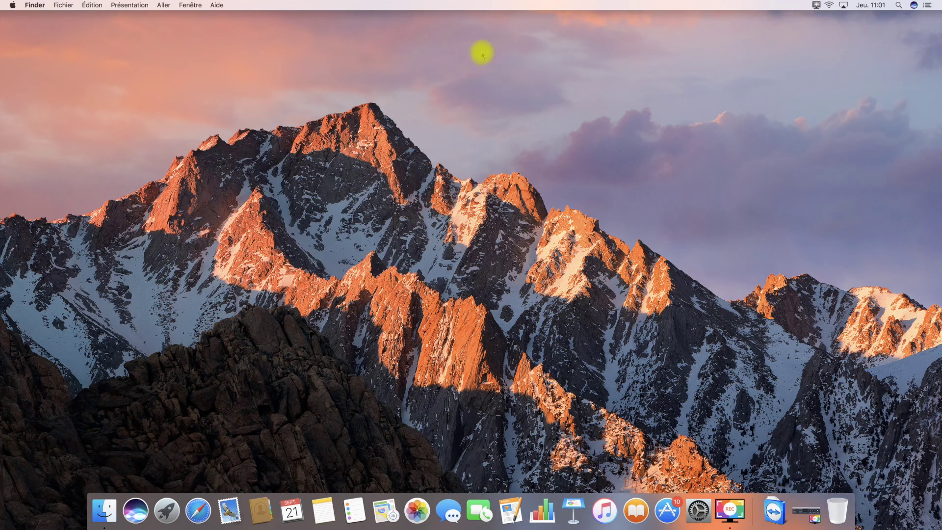
Step: Show the Annee_Contact_Albin file's path in Spotlight, reveal it in its containing folder, and close the folder window
{"action": "left_click", "coordinate": [898, 6]}
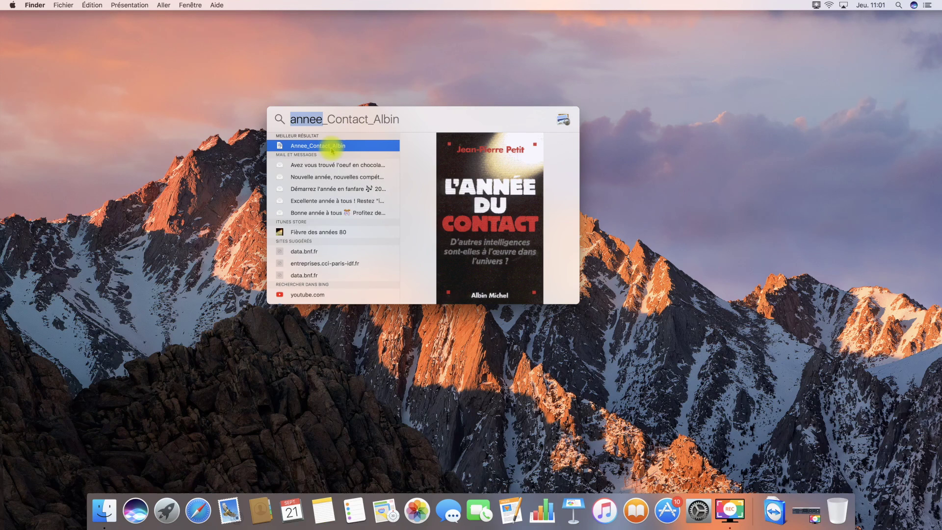
{"action": "key", "text": "super"}
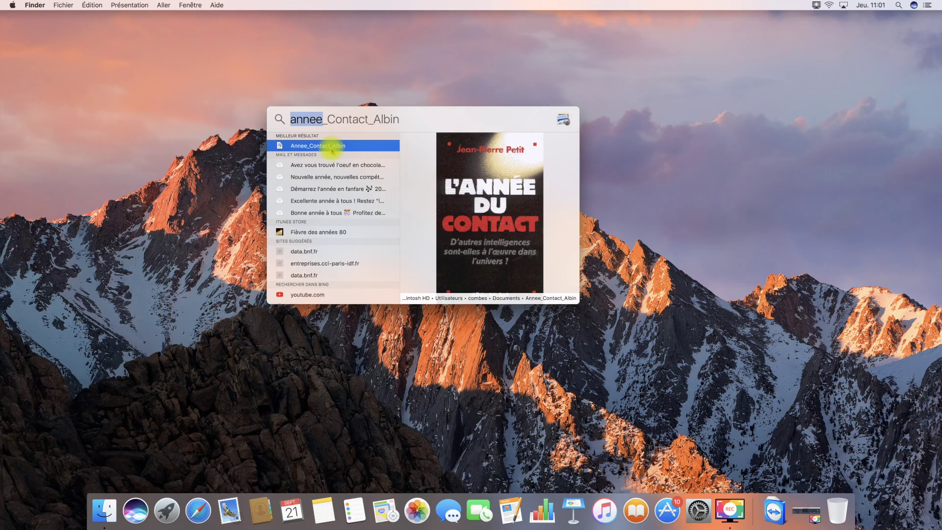
{"action": "key", "text": "super+Return"}
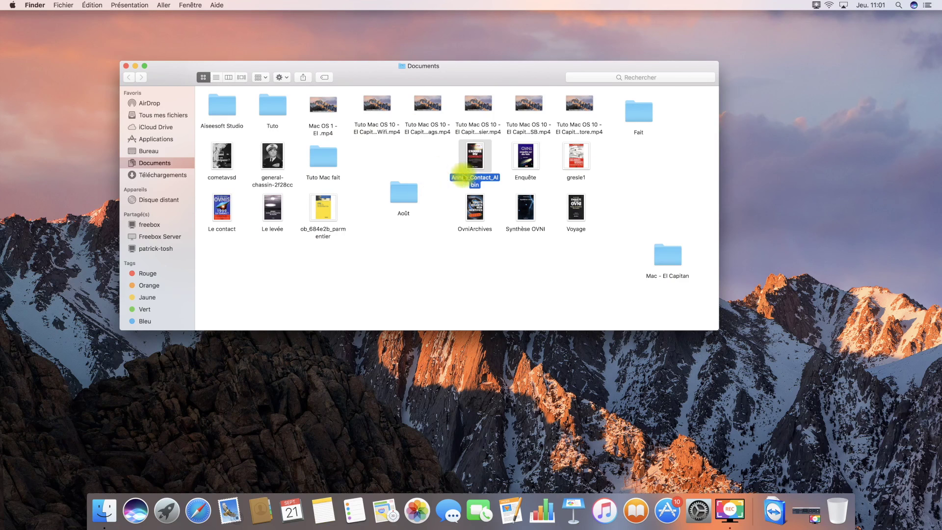
{"action": "left_click", "coordinate": [127, 67]}
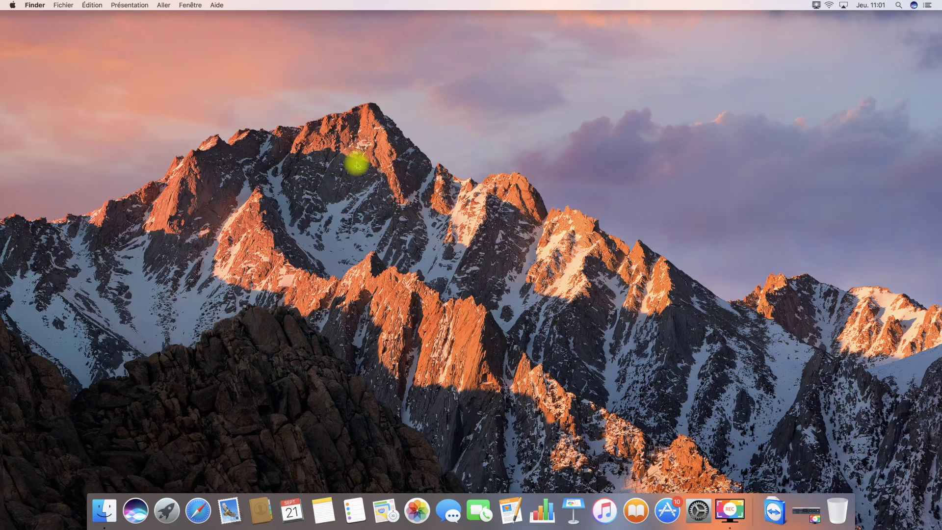
Step: Search Spotlight for "dijon" and look through the result categories
{"action": "left_click", "coordinate": [900, 6]}
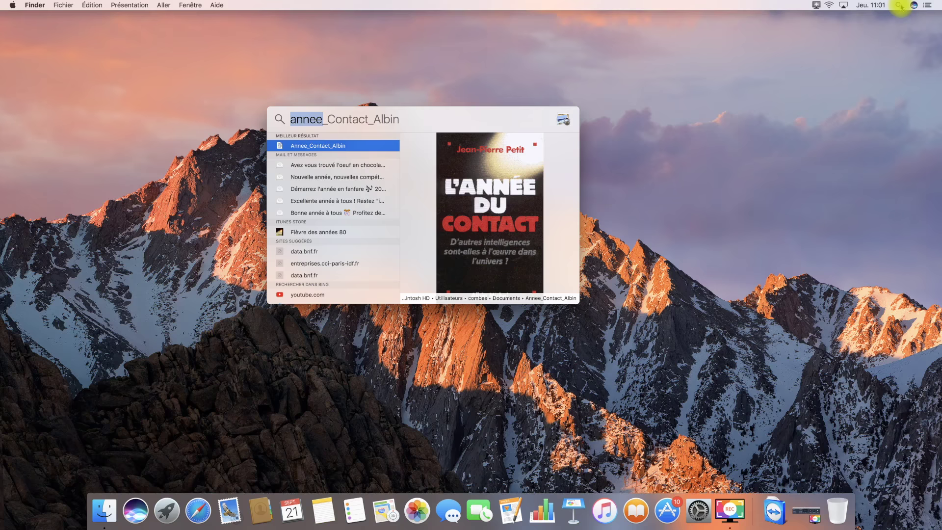
{"action": "type", "text": "dijon"}
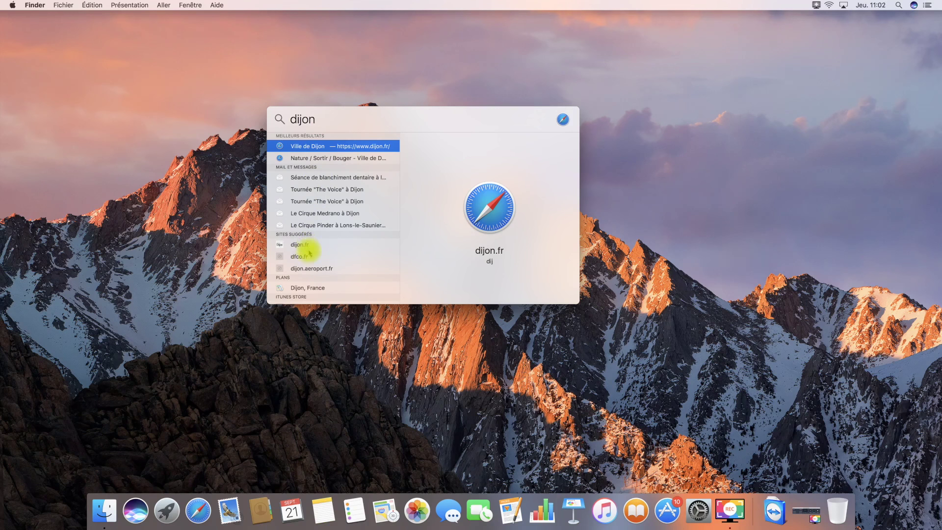
{"action": "scroll", "coordinate": [310, 252], "scroll_direction": "down", "scroll_amount": 5}
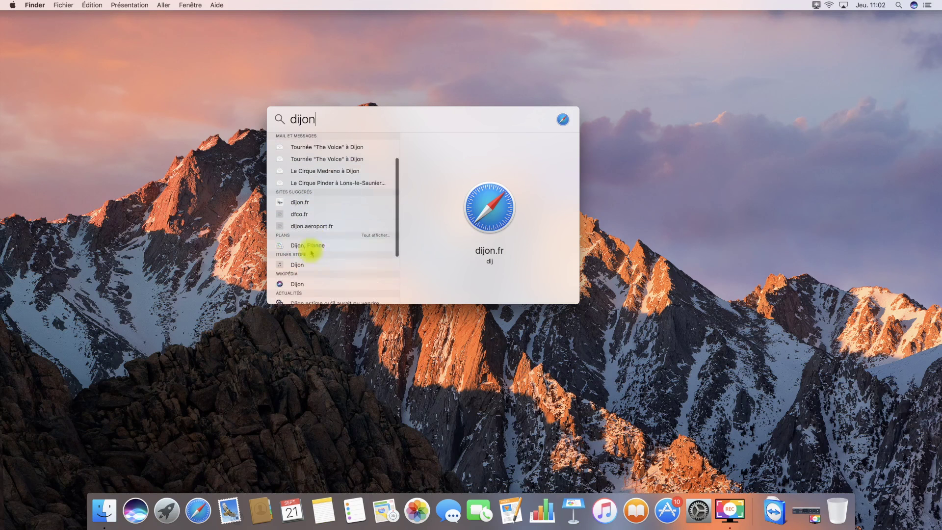
{"action": "scroll", "coordinate": [311, 253], "scroll_direction": "down", "scroll_amount": 5}
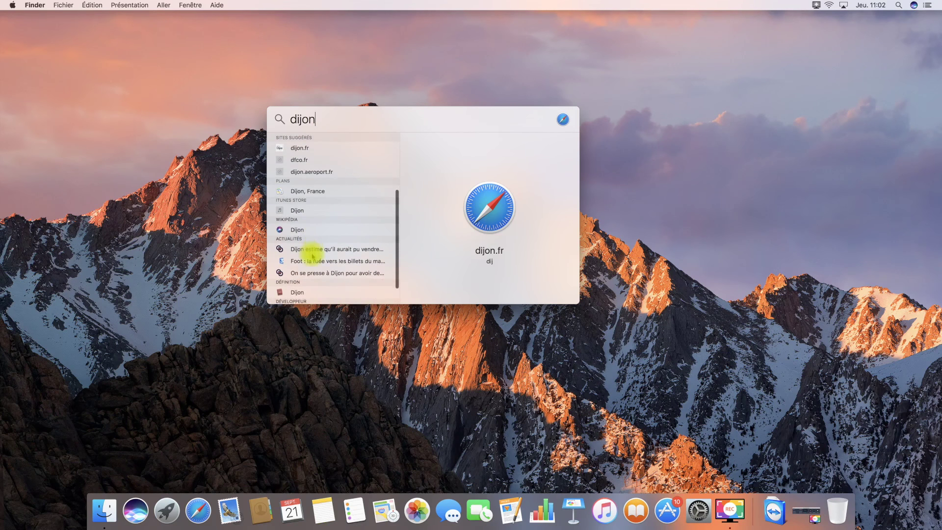
{"action": "scroll", "coordinate": [312, 253], "scroll_direction": "up", "scroll_amount": 10}
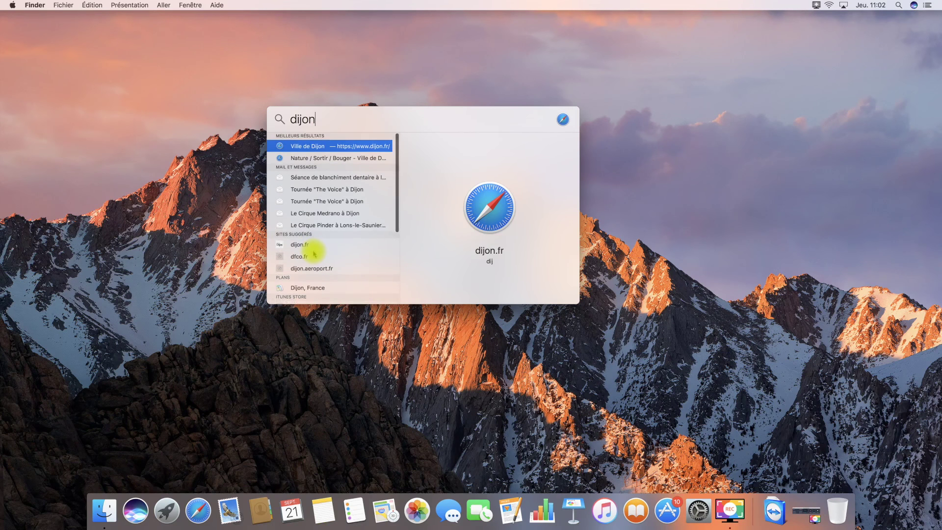
Step: Open the Ville de Dijon website from the Spotlight results and quit Safari
{"action": "double_click", "coordinate": [324, 151]}
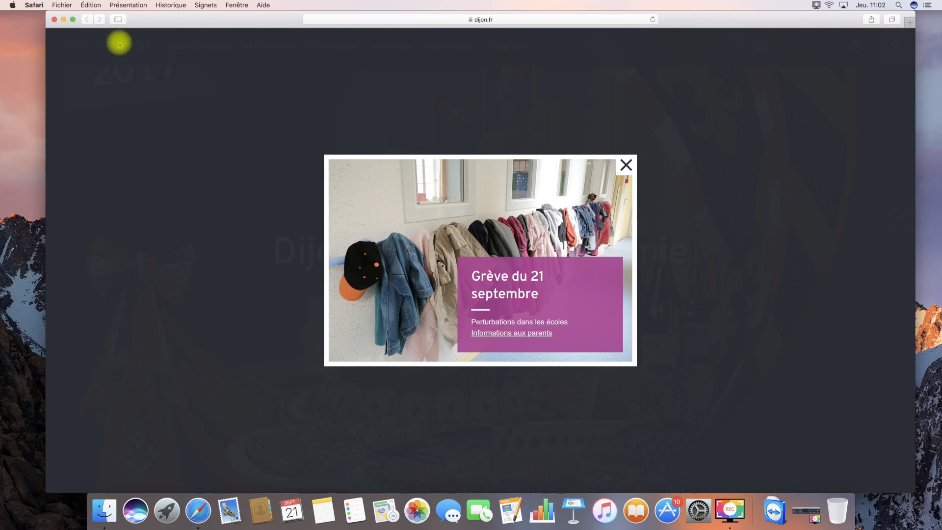
{"action": "left_click", "coordinate": [36, 9]}
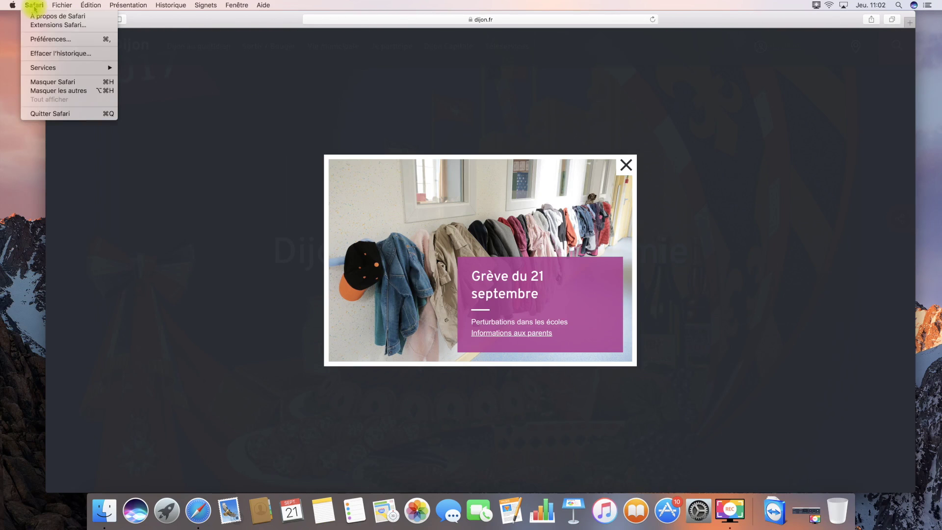
{"action": "left_click", "coordinate": [52, 114]}
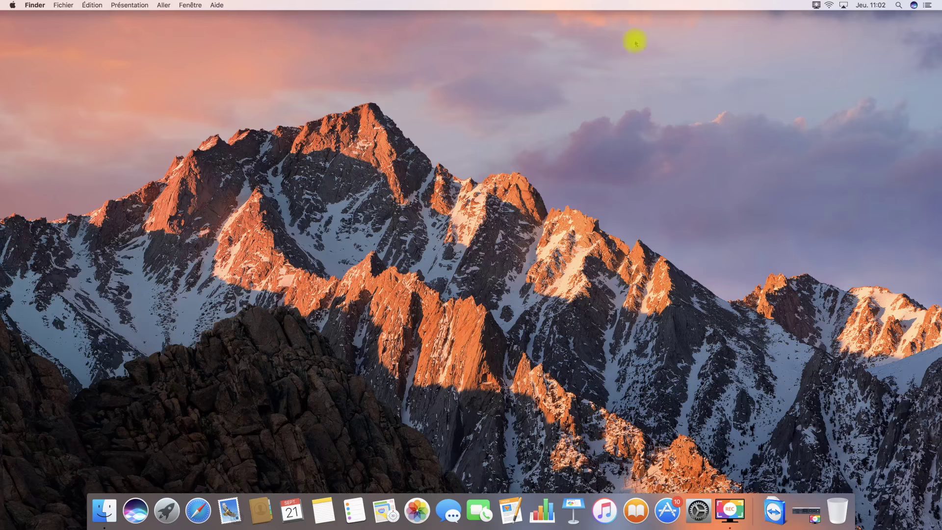
Step: Replace the previous Spotlight query with the calculation 13+45-(20+6)
{"action": "left_click", "coordinate": [898, 5]}
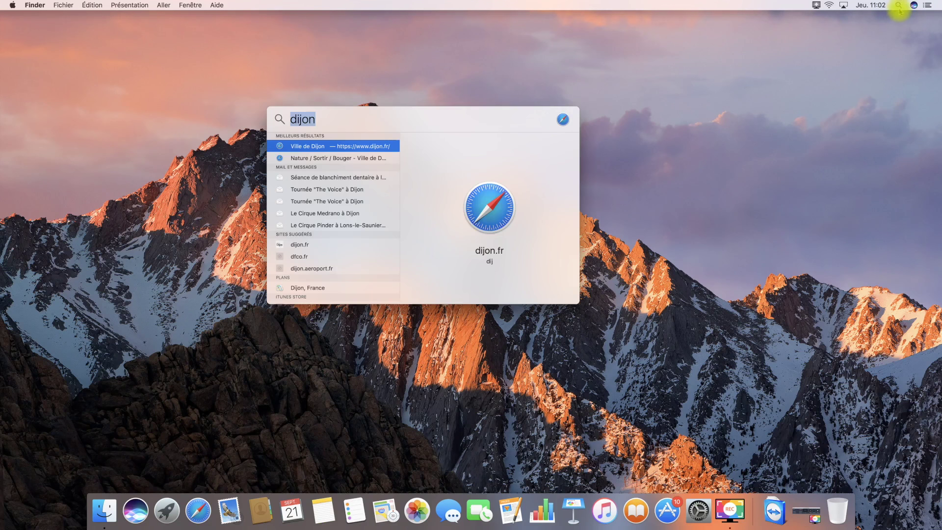
{"action": "key", "text": "BackSpace"}
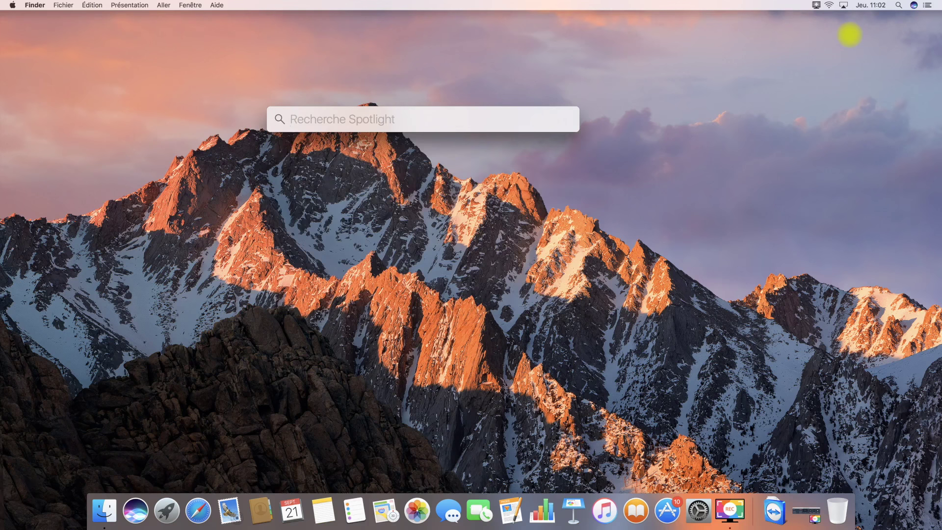
{"action": "type", "text": "13"}
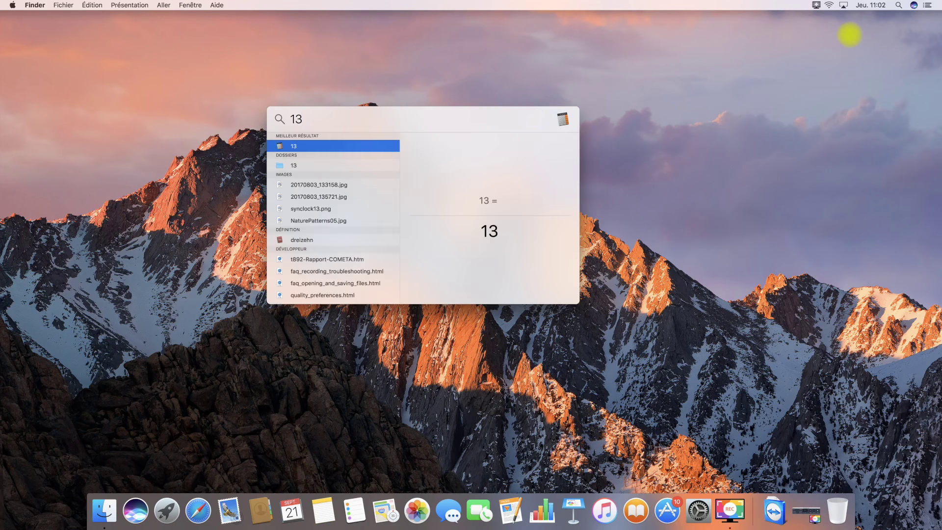
{"action": "type", "text": "+45"}
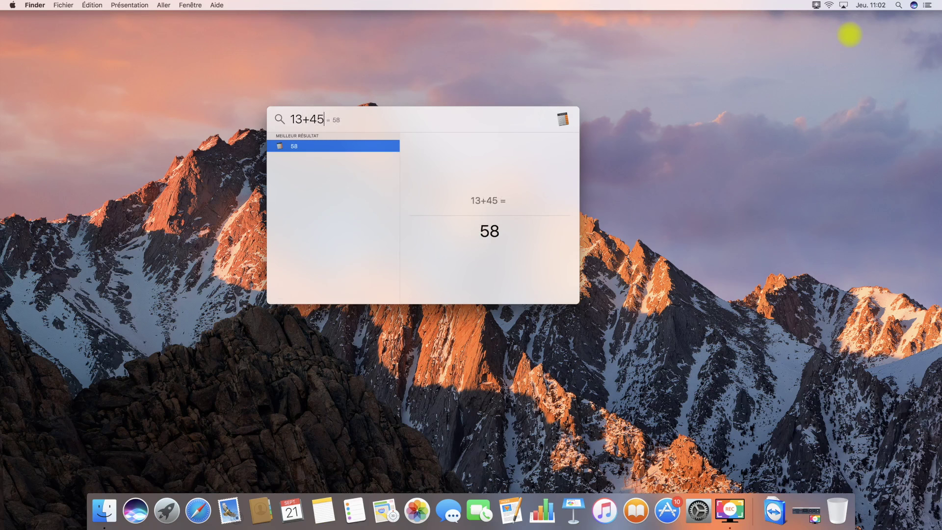
{"action": "type", "text": "-(20"}
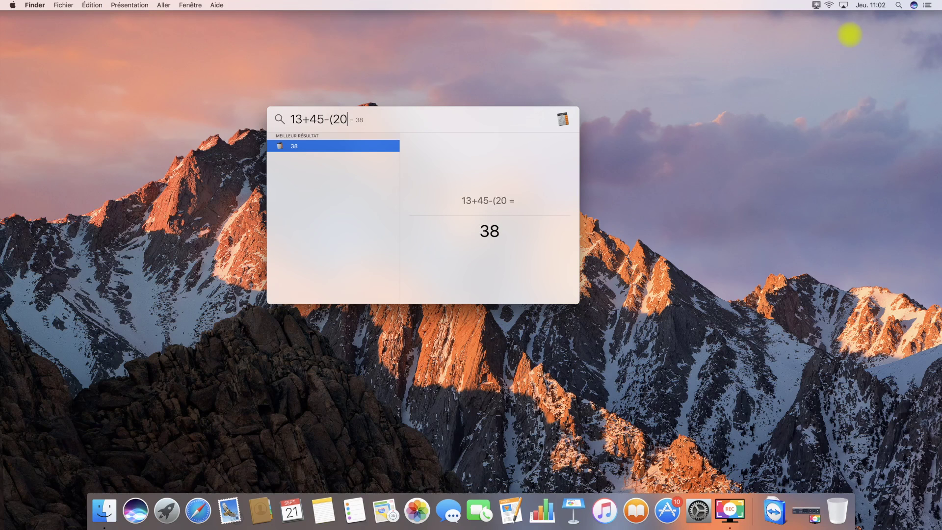
{"action": "type", "text": "+6)"}
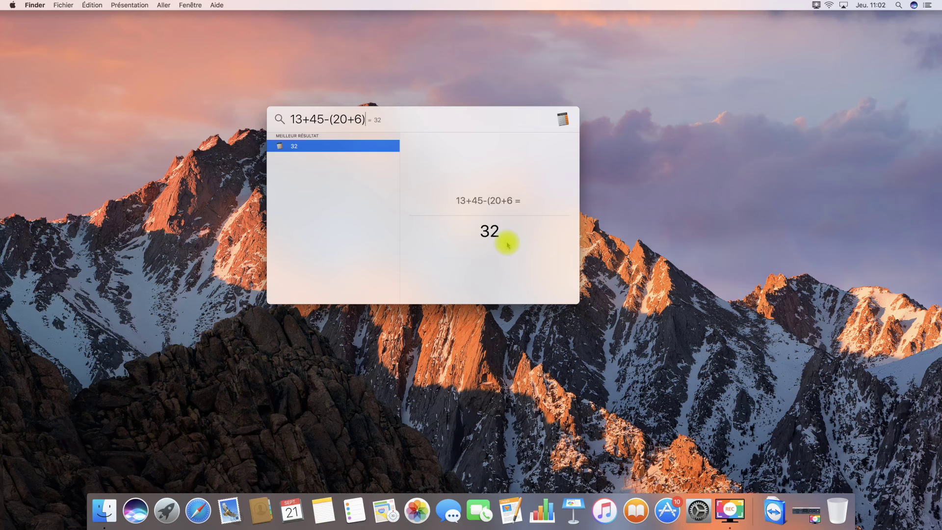
Step: Replace the calculation with the currency query "20 dollars" and extend it to "20 dollars en franc suisse"
{"action": "key", "text": "BackSpace"}
{"action": "key", "text": "BackSpace"}
{"action": "key", "text": "BackSpace"}
{"action": "key", "text": "BackSpace"}
{"action": "key", "text": "BackSpace"}
{"action": "key", "text": "BackSpace"}
{"action": "key", "text": "BackSpace"}
{"action": "key", "text": "BackSpace"}
{"action": "key", "text": "BackSpace"}
{"action": "key", "text": "BackSpace"}
{"action": "key", "text": "BackSpace"}
{"action": "key", "text": "BackSpace"}
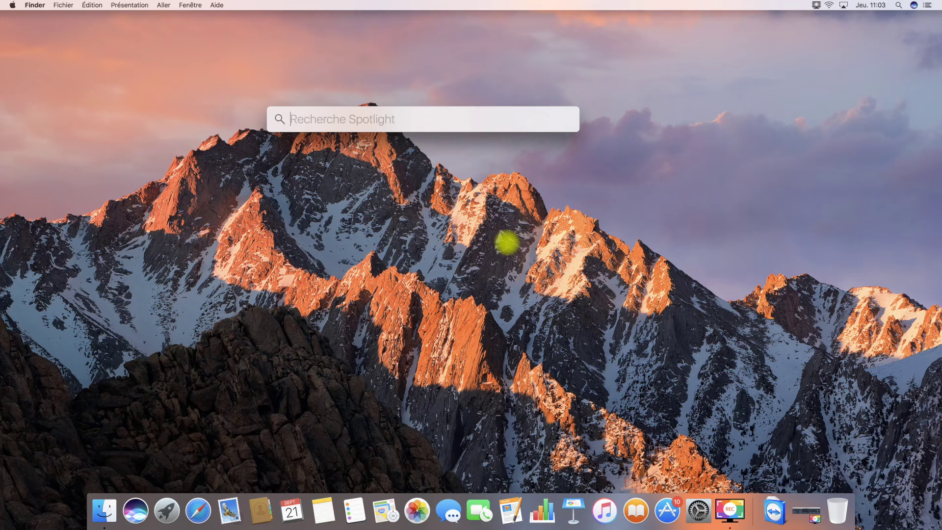
{"action": "type", "text": "20"}
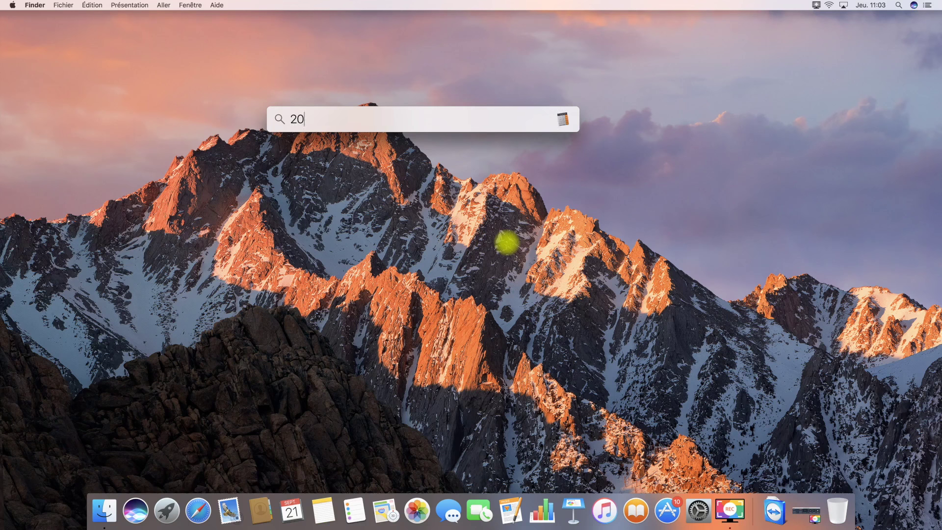
{"action": "type", "text": " dollars"}
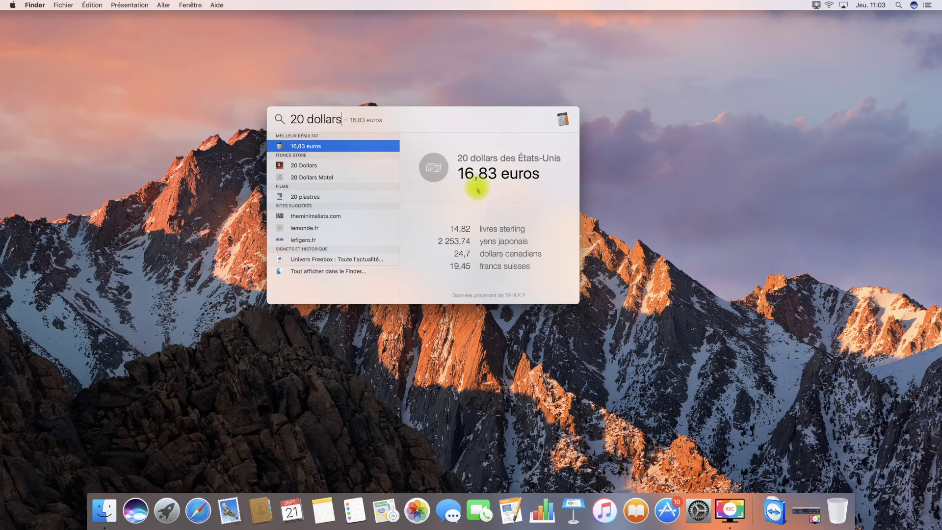
{"action": "type", "text": "en f"}
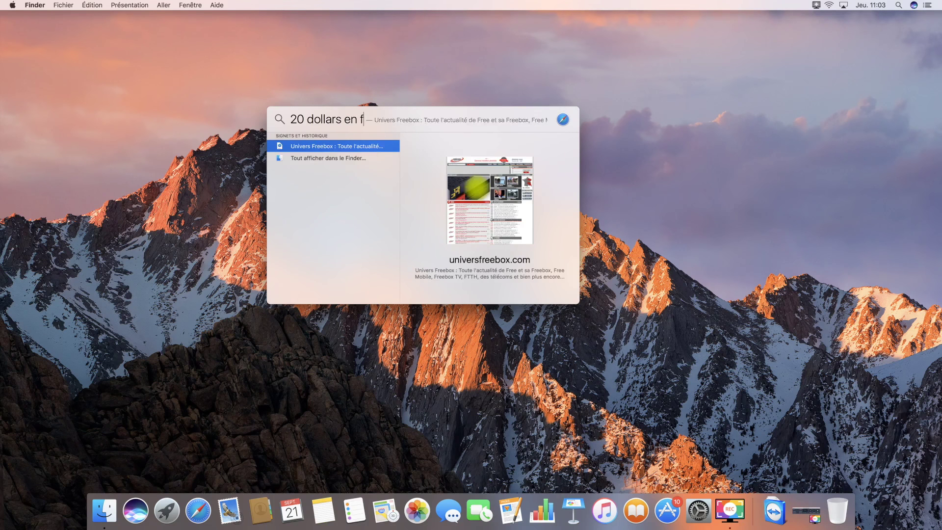
{"action": "type", "text": "ranc suisse"}
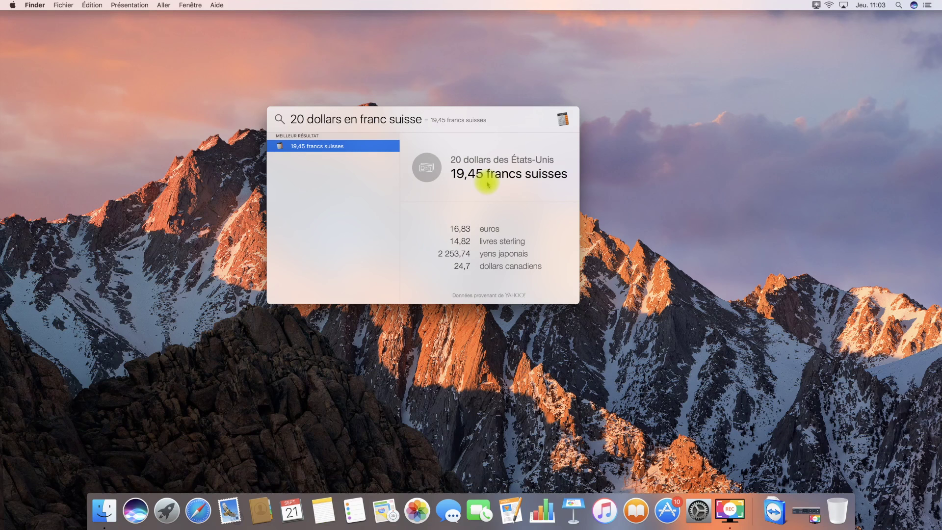
Step: Clear the currency query and close Spotlight
{"action": "key", "text": "BackSpace"}
{"action": "key", "text": "BackSpace"}
{"action": "key", "text": "BackSpace"}
{"action": "key", "text": "BackSpace"}
{"action": "key", "text": "BackSpace"}
{"action": "key", "text": "BackSpace"}
{"action": "key", "text": "BackSpace"}
{"action": "key", "text": "BackSpace"}
{"action": "key", "text": "BackSpace"}
{"action": "key", "text": "BackSpace"}
{"action": "key", "text": "BackSpace"}
{"action": "key", "text": "BackSpace"}
{"action": "key", "text": "BackSpace"}
{"action": "key", "text": "BackSpace"}
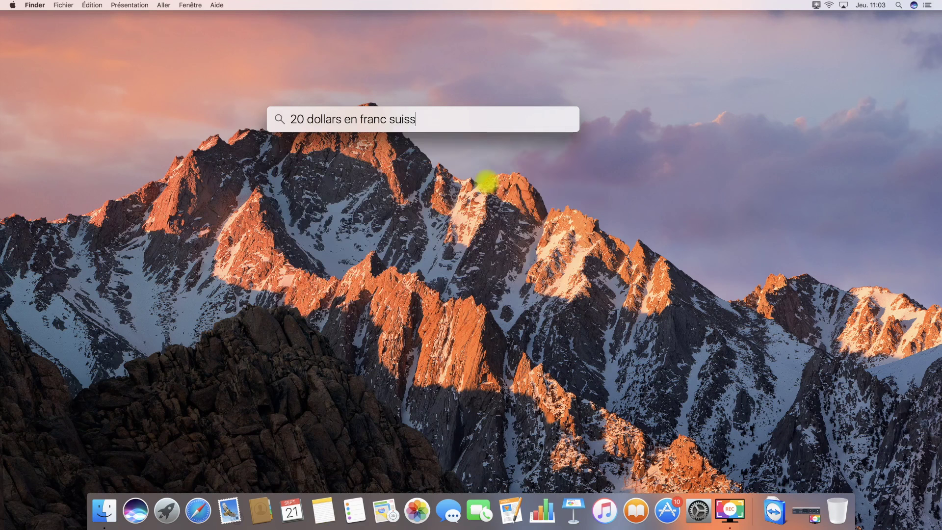
{"action": "key", "text": "BackSpace"}
{"action": "key", "text": "BackSpace"}
{"action": "key", "text": "BackSpace"}
{"action": "key", "text": "BackSpace"}
{"action": "key", "text": "BackSpace"}
{"action": "key", "text": "BackSpace"}
{"action": "key", "text": "BackSpace"}
{"action": "key", "text": "BackSpace"}
{"action": "key", "text": "BackSpace"}
{"action": "key", "text": "BackSpace"}
{"action": "key", "text": "BackSpace"}
{"action": "key", "text": "BackSpace"}
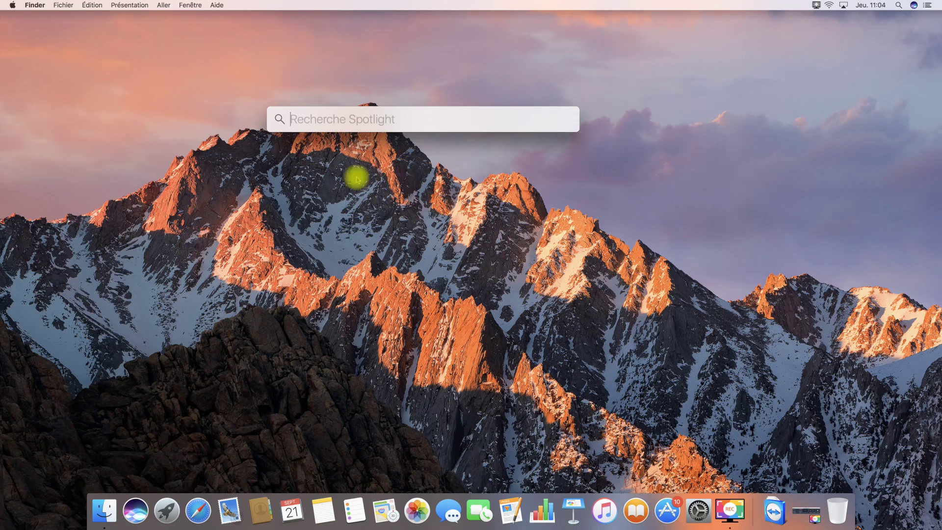
{"action": "key", "text": "Escape"}
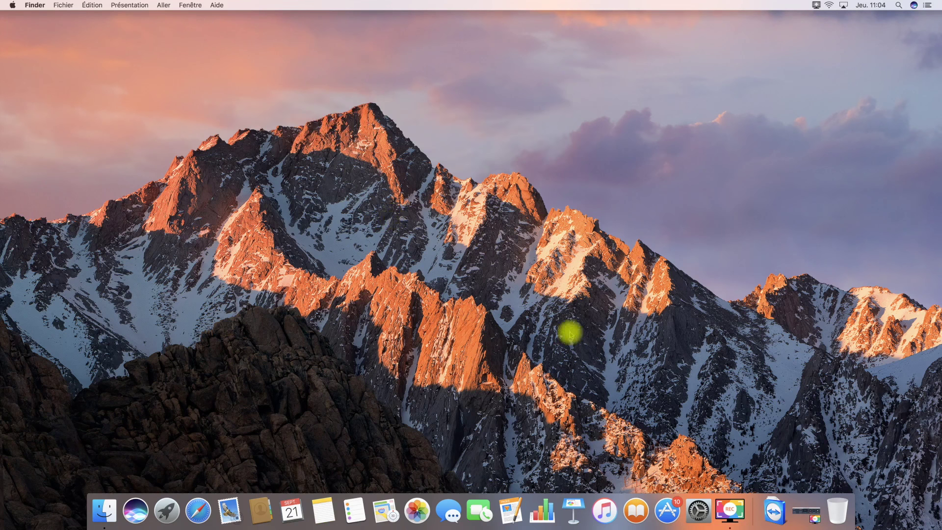
Step: Open the Spotlight settings in Préférences Système
{"action": "left_click", "coordinate": [699, 511]}
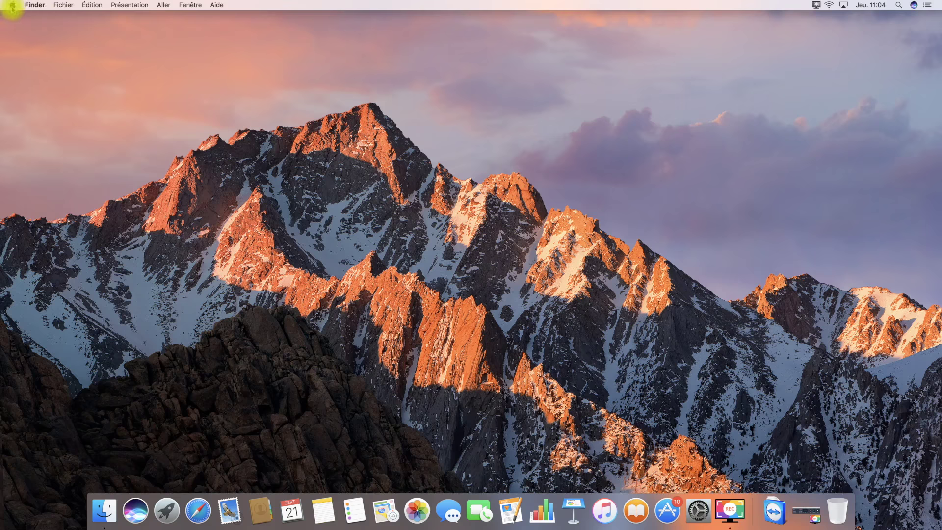
{"action": "left_click", "coordinate": [13, 6]}
{"action": "left_click", "coordinate": [20, 30]}
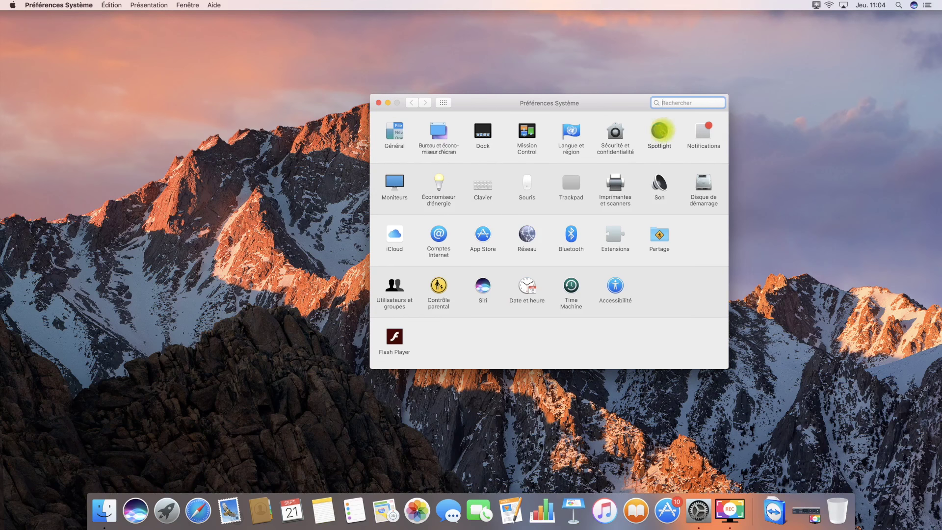
{"action": "left_click", "coordinate": [661, 132]}
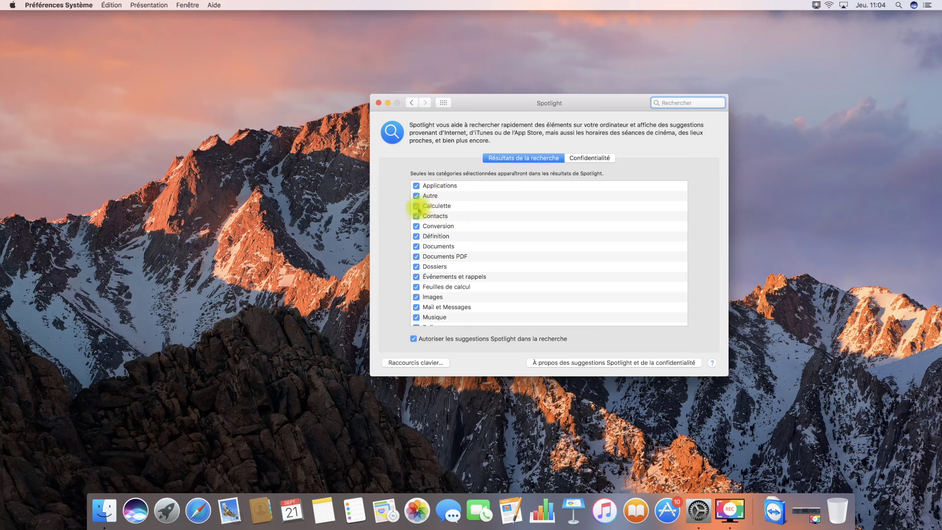
Step: Review the categories available for Spotlight search results, from Applications through Images to Vidéos
{"action": "scroll", "coordinate": [443, 211], "scroll_direction": "down", "scroll_amount": 1}
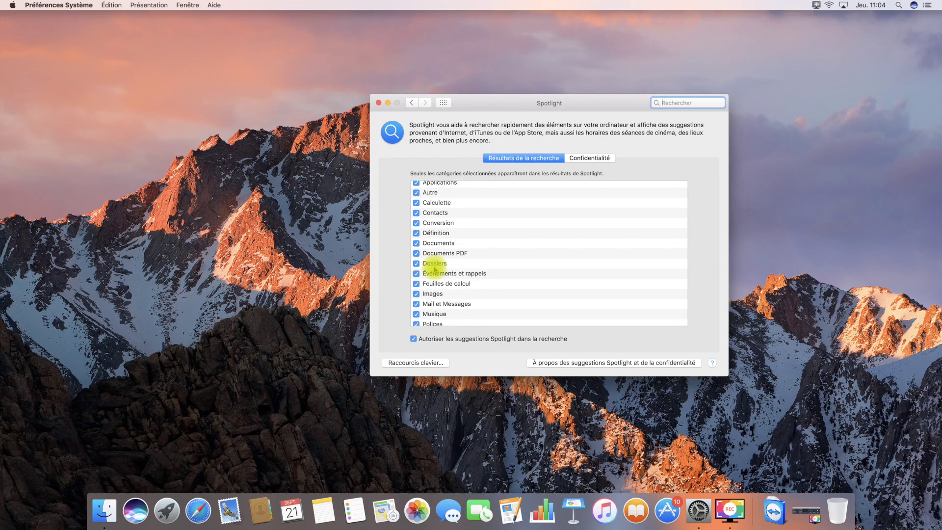
{"action": "scroll", "coordinate": [436, 271], "scroll_direction": "down", "scroll_amount": 4}
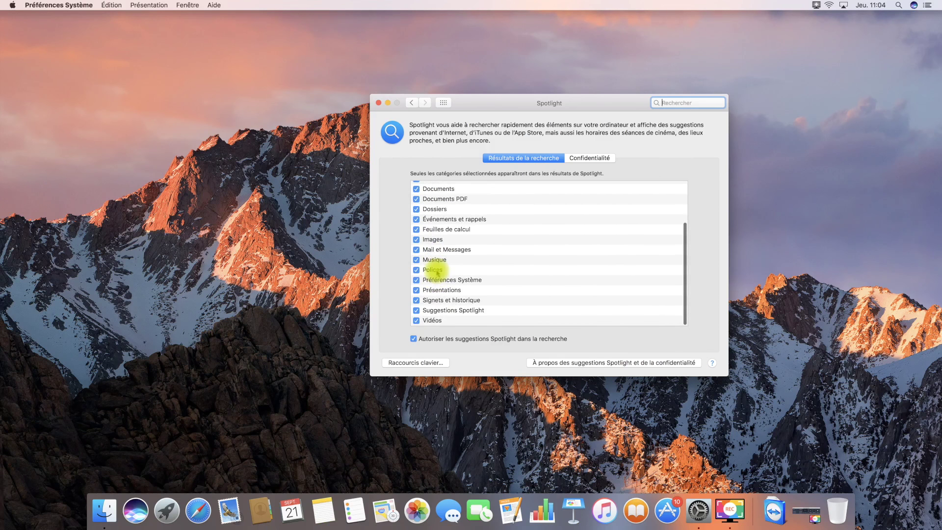
{"action": "scroll", "coordinate": [439, 273], "scroll_direction": "up", "scroll_amount": 2}
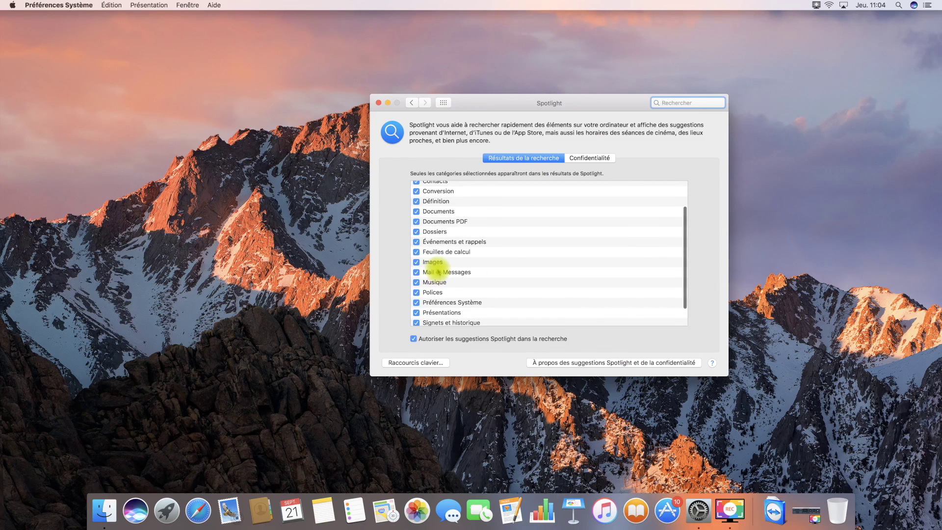
{"action": "scroll", "coordinate": [438, 273], "scroll_direction": "down", "scroll_amount": 1}
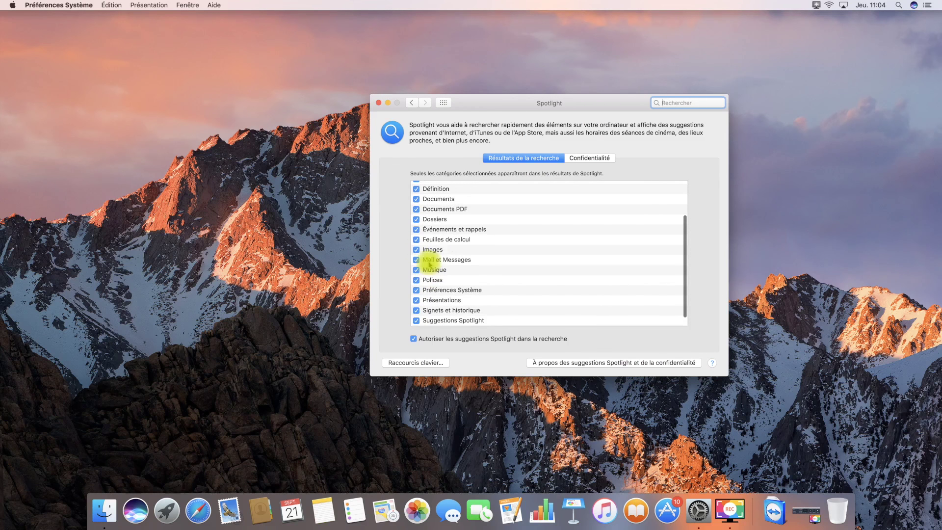
{"action": "left_click", "coordinate": [416, 251]}
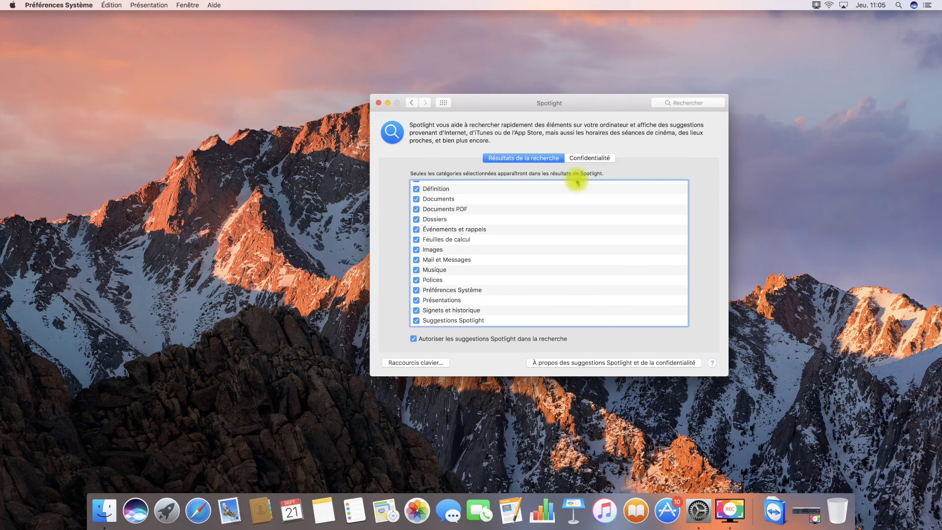
Step: Add the Musique folder to the Confidentialité locations that Spotlight is prevented from searching
{"action": "left_click", "coordinate": [589, 159]}
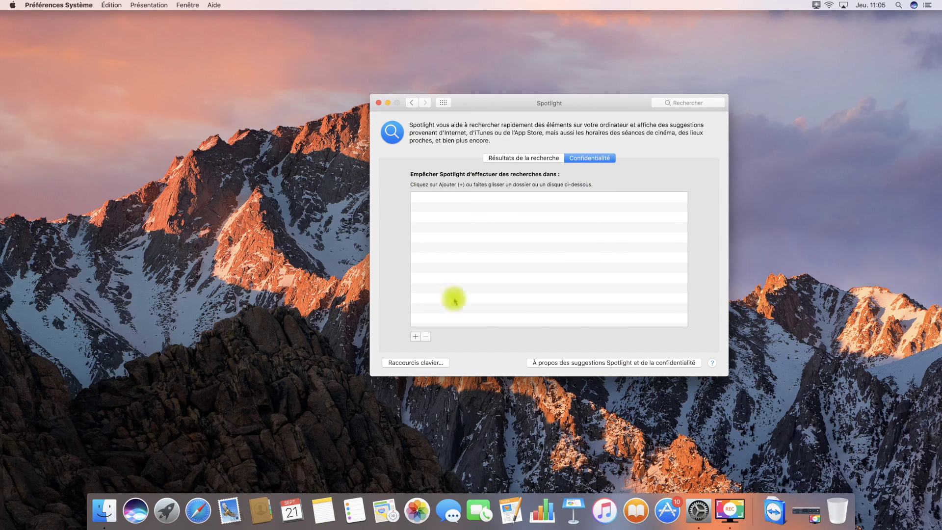
{"action": "left_click", "coordinate": [416, 337]}
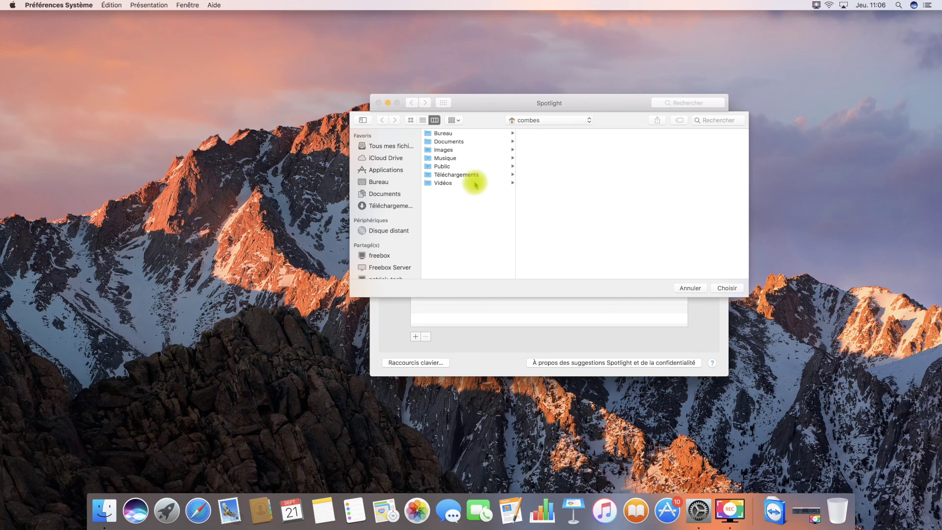
{"action": "left_click", "coordinate": [444, 157]}
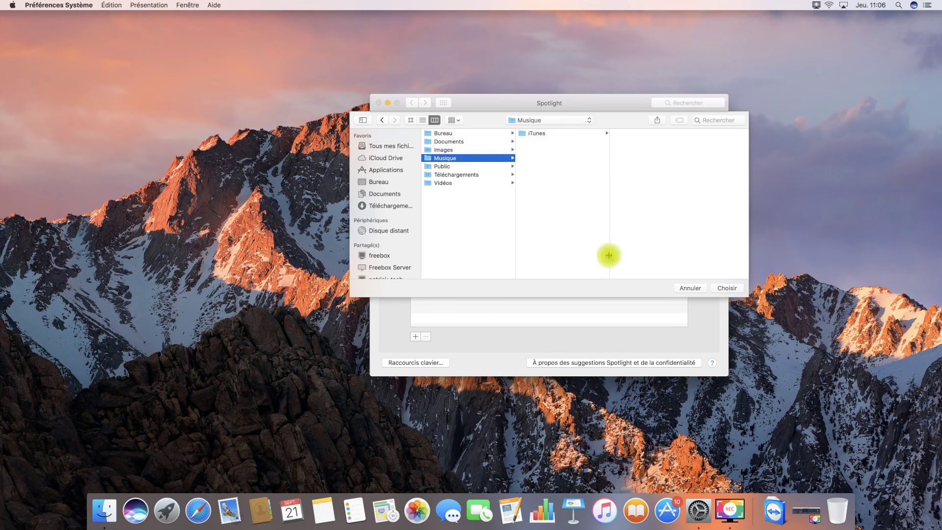
{"action": "left_click", "coordinate": [724, 287]}
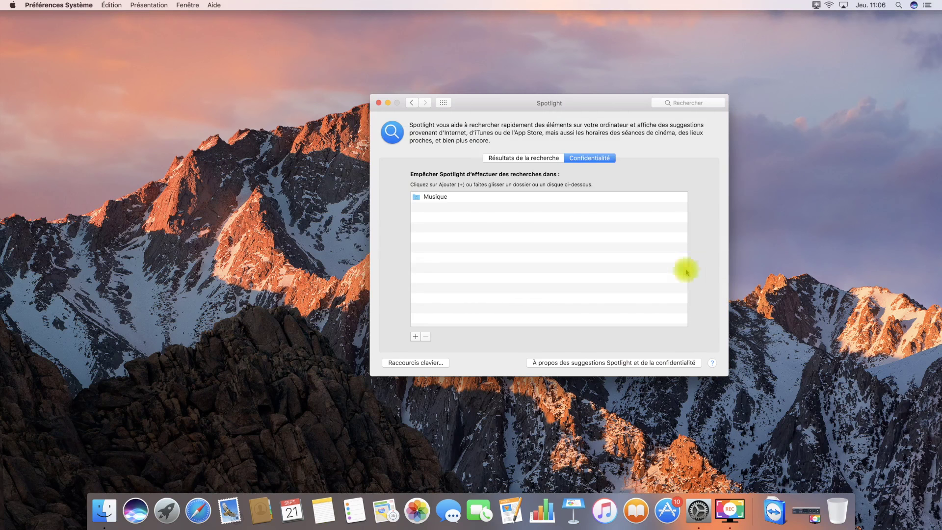